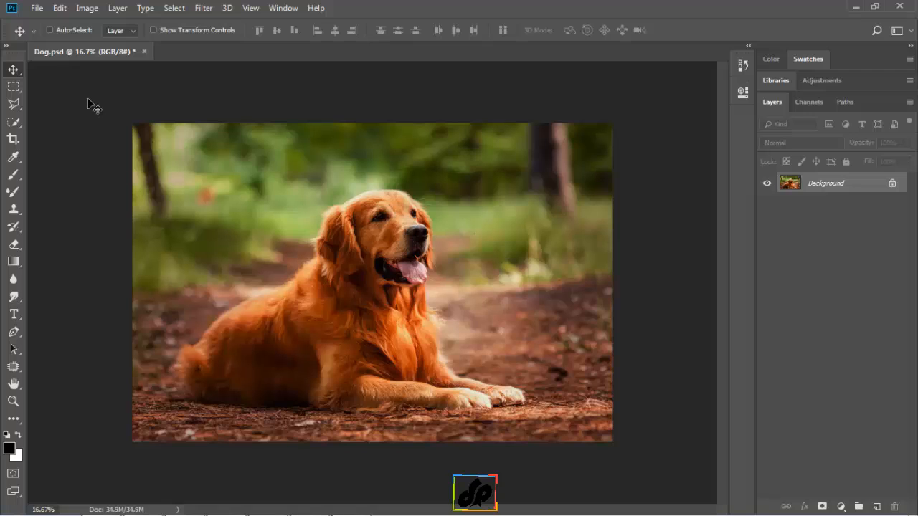
Select the whole dog, including its front legs and paws, with the Quick Selection Tool at brush size 100
{"action": "key", "text": "w"}
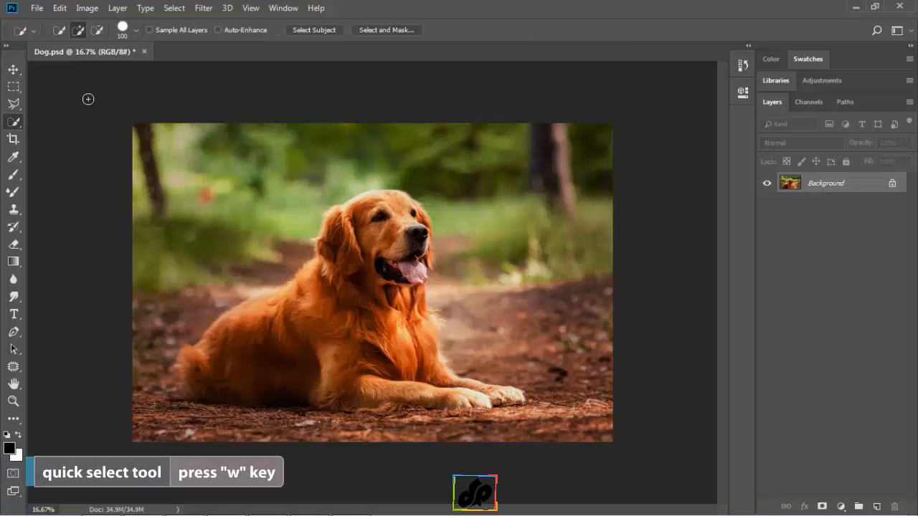
{"action": "right_click", "coordinate": [16, 127]}
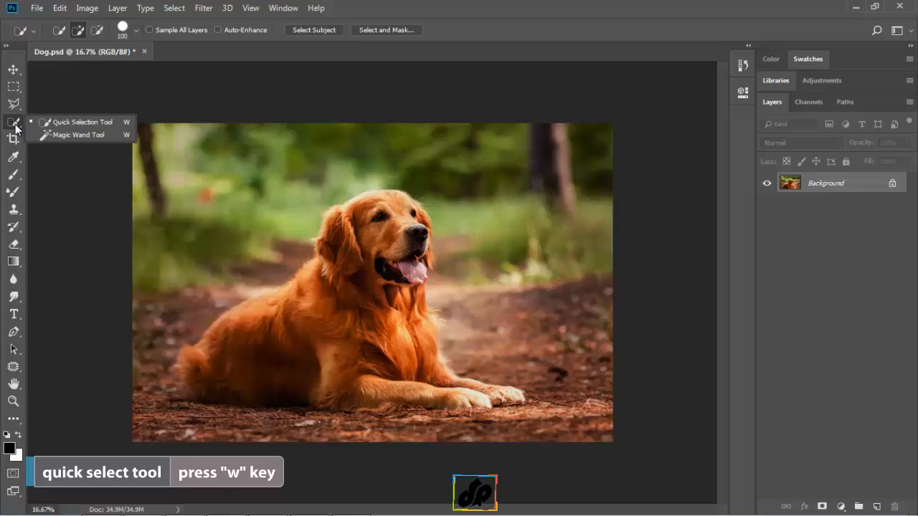
{"action": "left_click", "coordinate": [86, 122]}
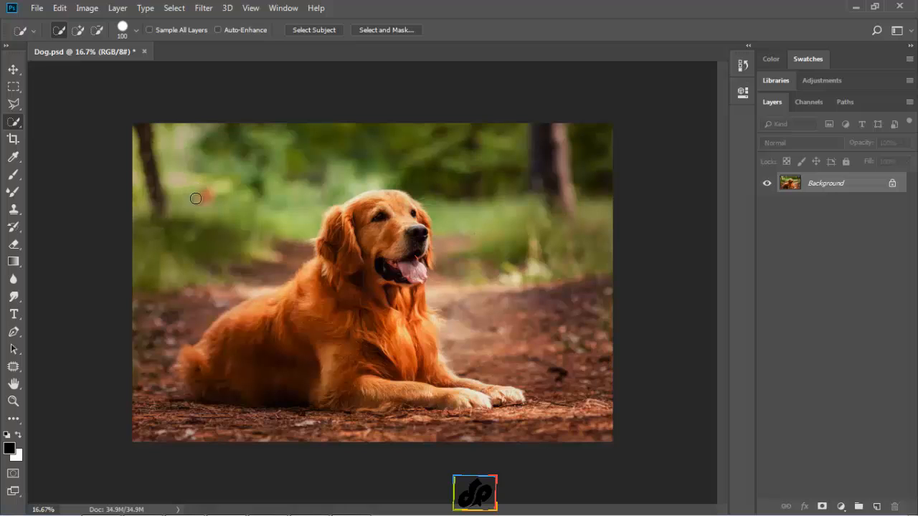
{"action": "mouse_move", "coordinate": [208, 371]}
{"action": "left_mouse_down"}
{"action": "mouse_move", "coordinate": [247, 324]}
{"action": "mouse_move", "coordinate": [315, 287]}
{"action": "mouse_move", "coordinate": [337, 259]}
{"action": "mouse_move", "coordinate": [347, 208]}
{"action": "mouse_move", "coordinate": [382, 198]}
{"action": "mouse_move", "coordinate": [410, 205]}
{"action": "mouse_move", "coordinate": [425, 259]}
{"action": "left_mouse_up"}
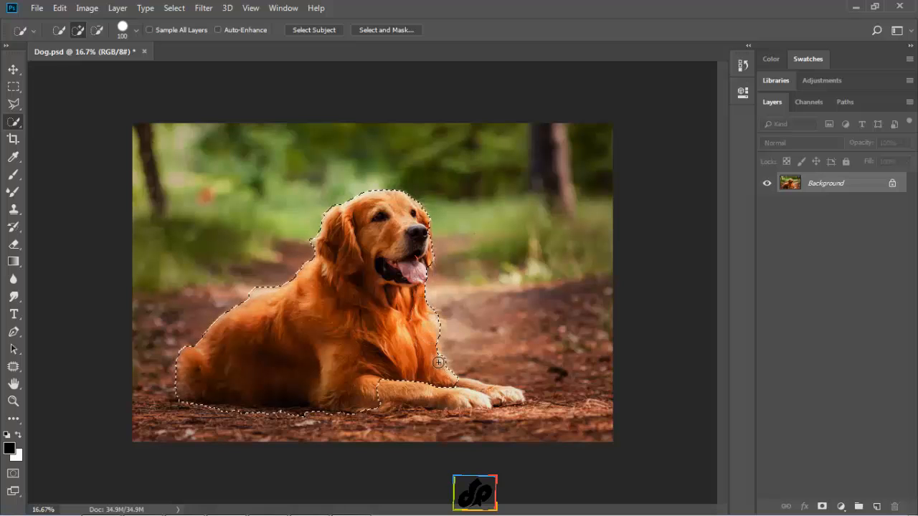
{"action": "mouse_move", "coordinate": [438, 362]}
{"action": "left_mouse_down"}
{"action": "mouse_move", "coordinate": [448, 376]}
{"action": "mouse_move", "coordinate": [511, 394]}
{"action": "left_mouse_up"}
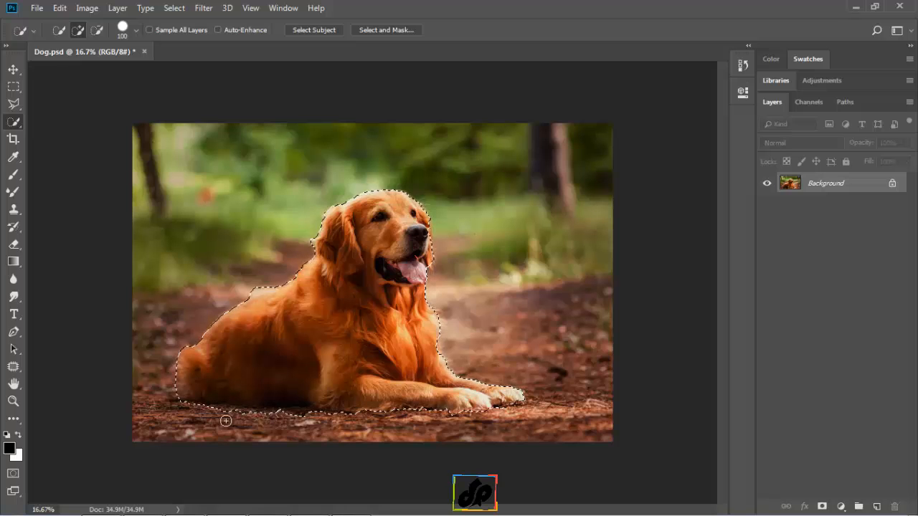
Subtract the excess background from the selection under the dog's body, beside its tail and along its back
{"action": "key", "text": "alt"}
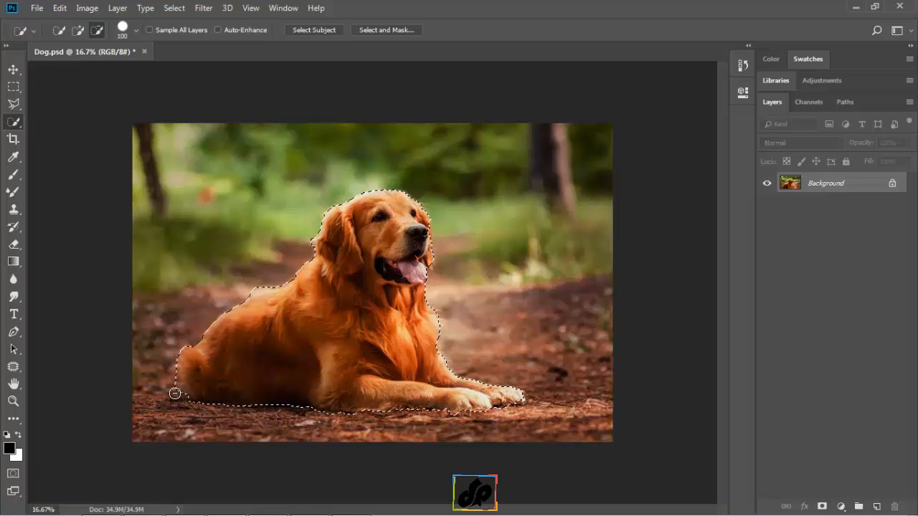
{"action": "key", "text": "alt"}
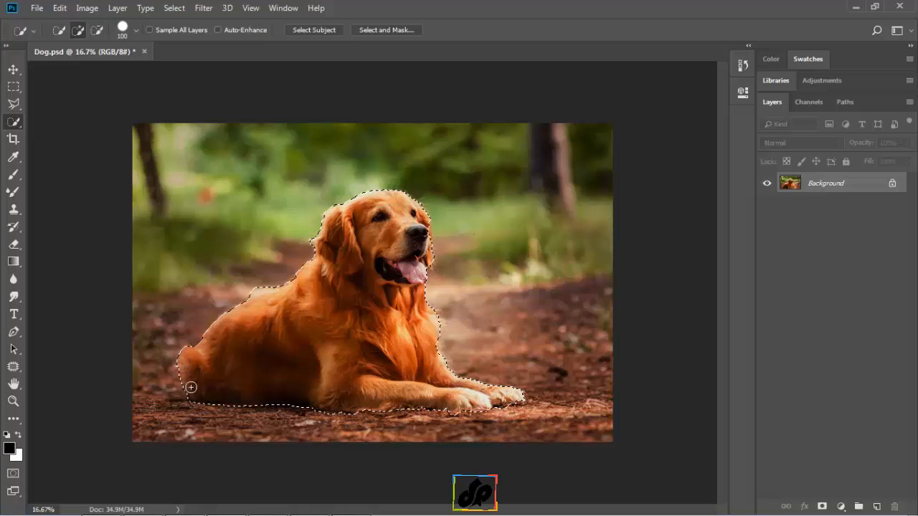
{"action": "key", "text": "alt"}
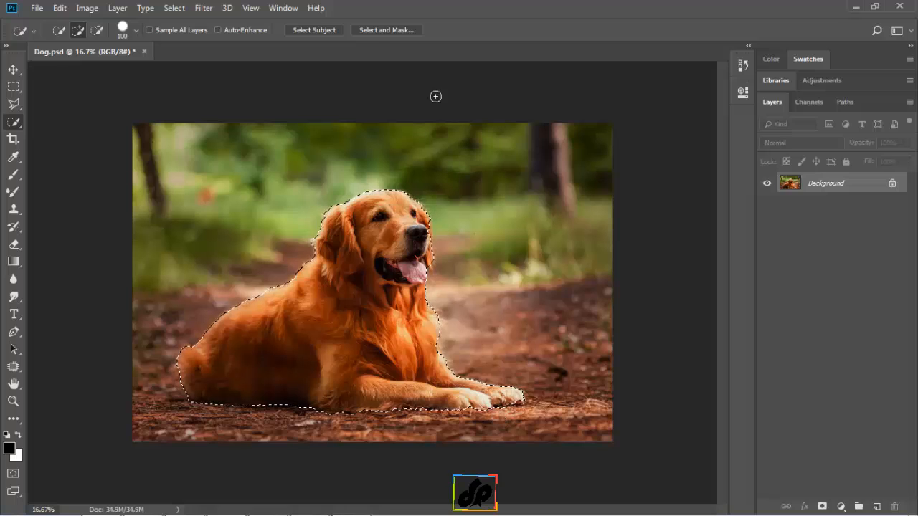
Open Select and Mask for the dog selection, then set the edge detection radius to 4 px with Smart Radius enabled
{"action": "left_click", "coordinate": [374, 29]}
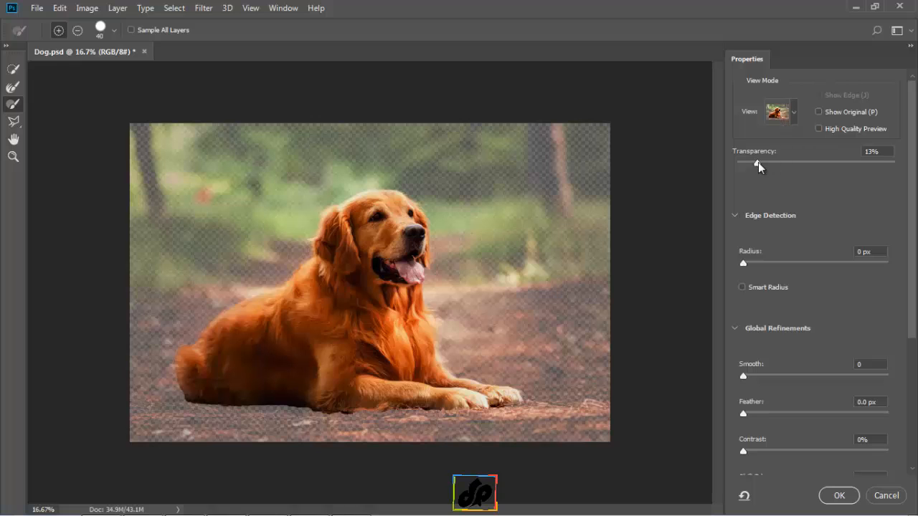
{"action": "left_click_drag", "start_coordinate": [757, 164], "coordinate": [756, 184]}
{"action": "left_click_drag", "start_coordinate": [743, 263], "coordinate": [758, 263]}
{"action": "left_click", "coordinate": [743, 288]}
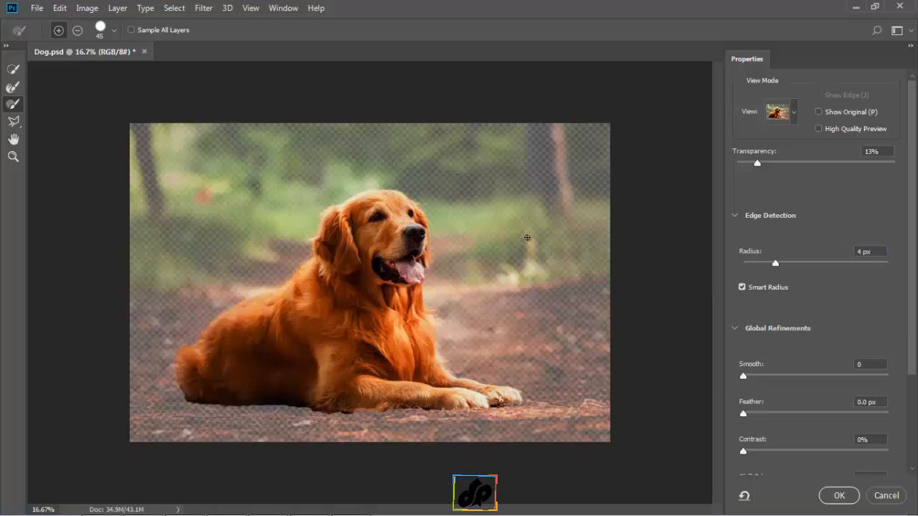
Refine the furry edge of the dog's tail with the Refine Edge Brush at size 150
{"action": "key", "text": "bracketright"}
{"action": "key", "text": "bracketright"}
{"action": "key", "text": "bracketright"}
{"action": "key", "text": "bracketright"}
{"action": "key", "text": "bracketright"}
{"action": "key", "text": "bracketright"}
{"action": "key", "text": "bracketright"}
{"action": "left_click", "coordinate": [13, 88]}
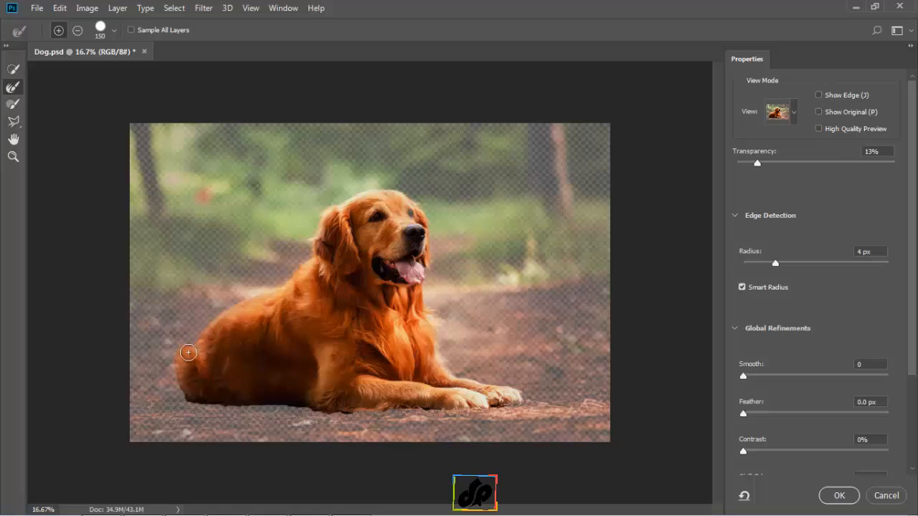
{"action": "left_click_drag", "start_coordinate": [183, 353], "coordinate": [190, 393]}
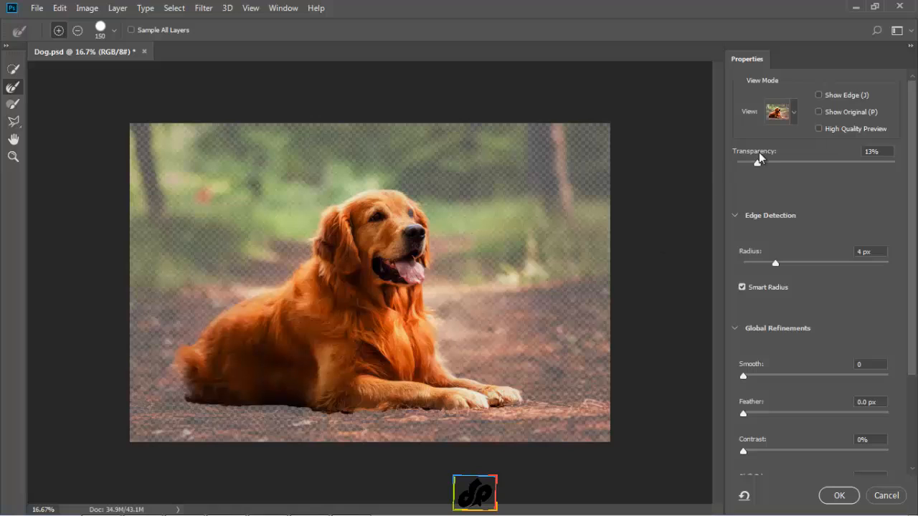
Switch the mask preview to Black & White to reveal gaps inside the dog
{"action": "left_click", "coordinate": [794, 113]}
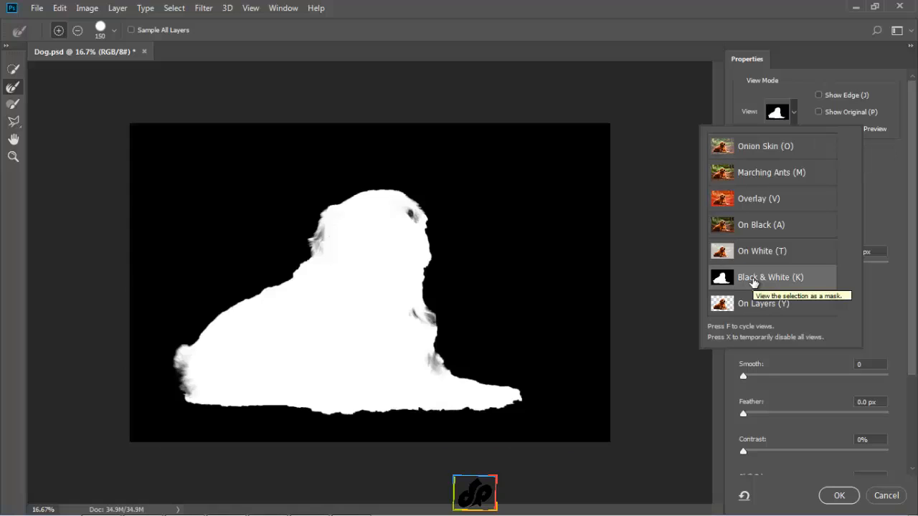
{"action": "left_click", "coordinate": [495, 259]}
{"action": "key", "text": "ctrl+1"}
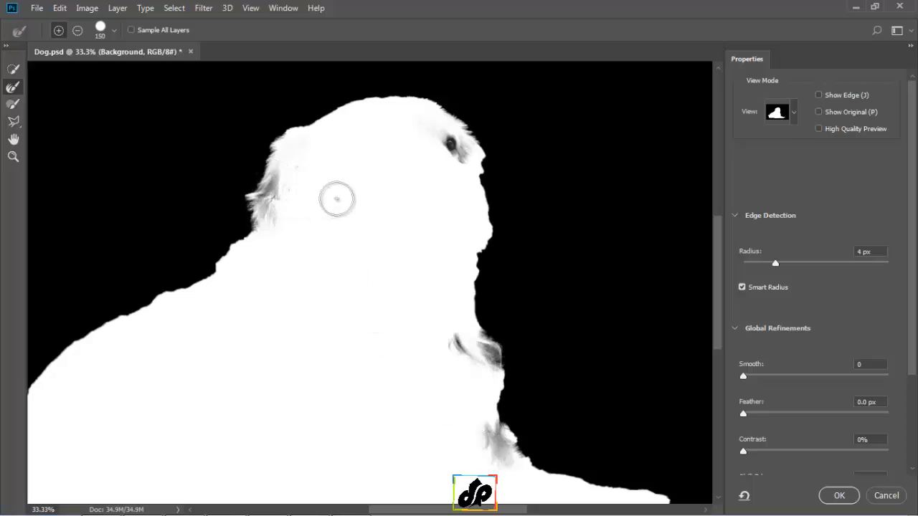
Fill the gray gaps at the dog's ear and eye by adding with the Brush Tool at sizes 125 and 90
{"action": "left_click", "coordinate": [14, 107]}
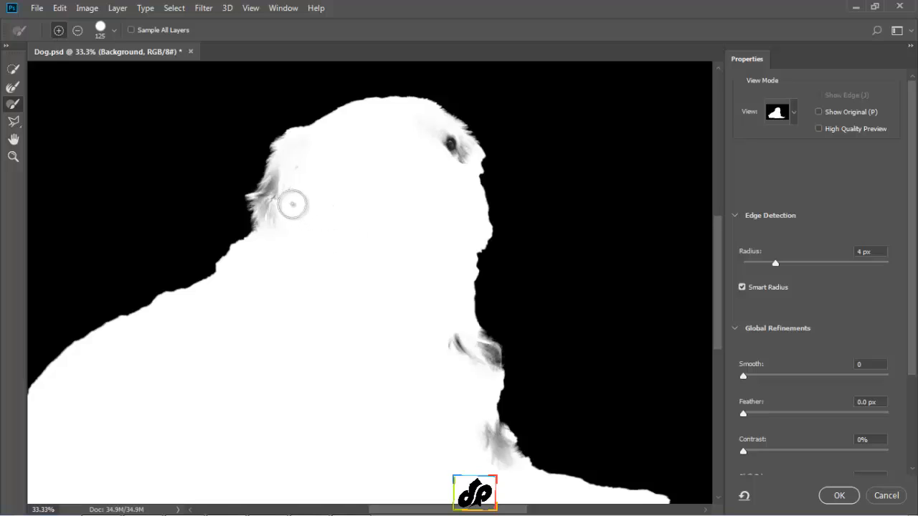
{"action": "mouse_move", "coordinate": [293, 204]}
{"action": "left_mouse_down"}
{"action": "mouse_move", "coordinate": [306, 150]}
{"action": "mouse_move", "coordinate": [271, 208]}
{"action": "left_mouse_up"}
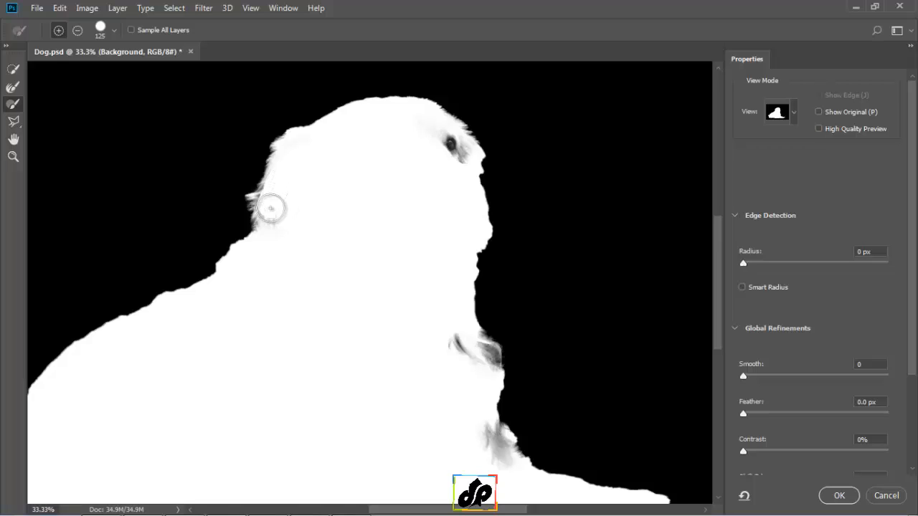
{"action": "key", "text": "bracketleft"}
{"action": "key", "text": "bracketleft"}
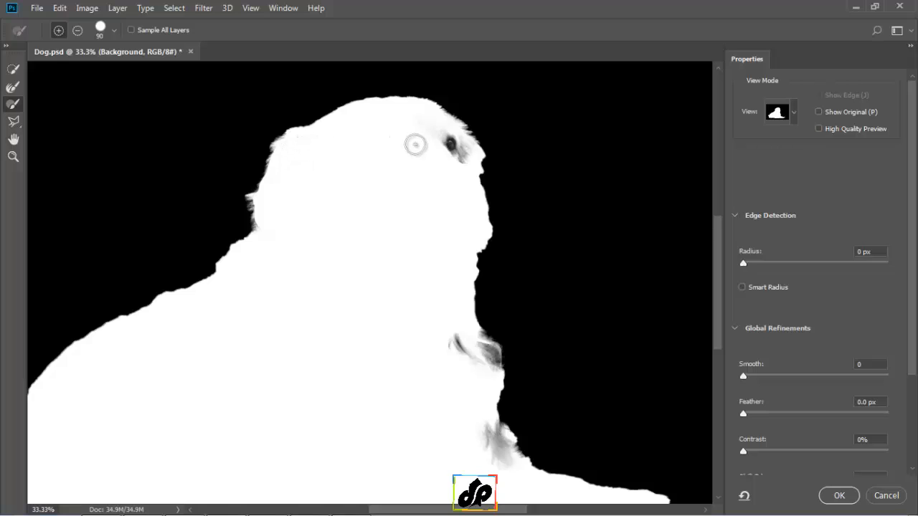
{"action": "mouse_move", "coordinate": [409, 121]}
{"action": "left_mouse_down"}
{"action": "mouse_move", "coordinate": [461, 159]}
{"action": "mouse_move", "coordinate": [447, 132]}
{"action": "left_mouse_up"}
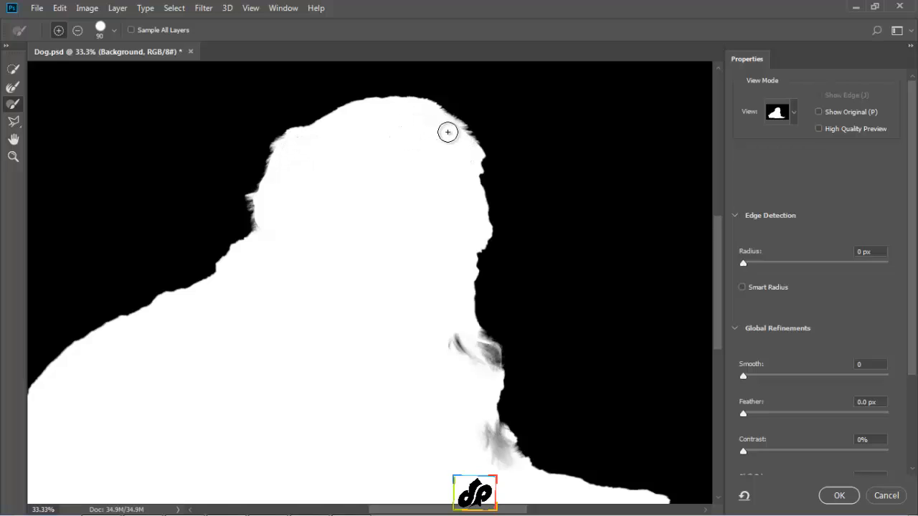
Paint over the two gray patches along the dog's chest with the size 90 brush to add them to the selection
{"action": "mouse_move", "coordinate": [456, 336]}
{"action": "left_mouse_down"}
{"action": "mouse_move", "coordinate": [461, 367]}
{"action": "mouse_move", "coordinate": [452, 331]}
{"action": "mouse_move", "coordinate": [485, 363]}
{"action": "mouse_move", "coordinate": [477, 340]}
{"action": "mouse_move", "coordinate": [489, 362]}
{"action": "mouse_move", "coordinate": [484, 347]}
{"action": "left_mouse_up"}
{"action": "scroll", "coordinate": [466, 390], "scroll_direction": "down", "scroll_amount": 1}
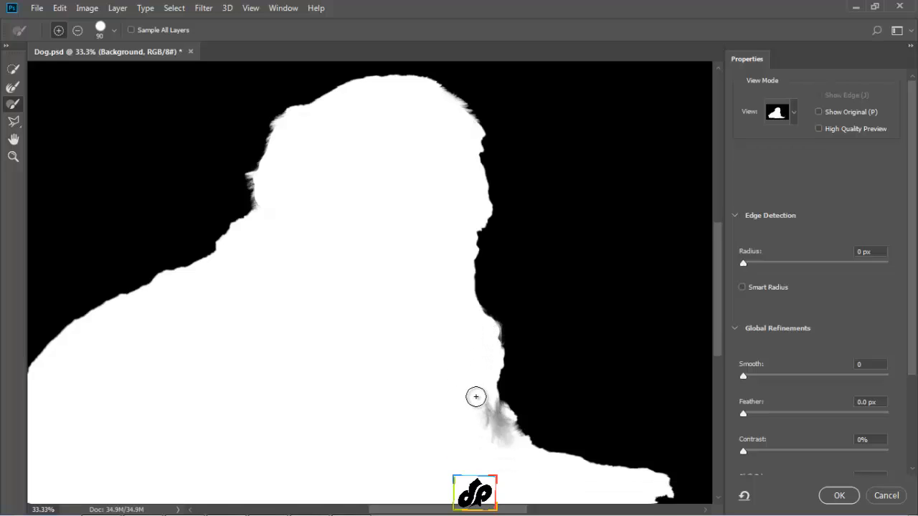
{"action": "left_click_drag", "start_coordinate": [475, 397], "coordinate": [504, 433]}
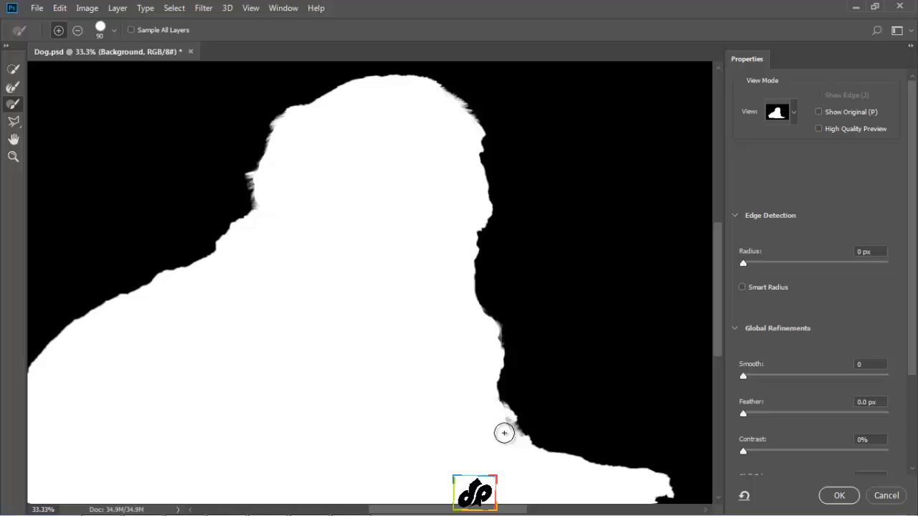
Paint over the gray inner areas of the dog's tail to make them solid in the mask
{"action": "key", "text": "space"}
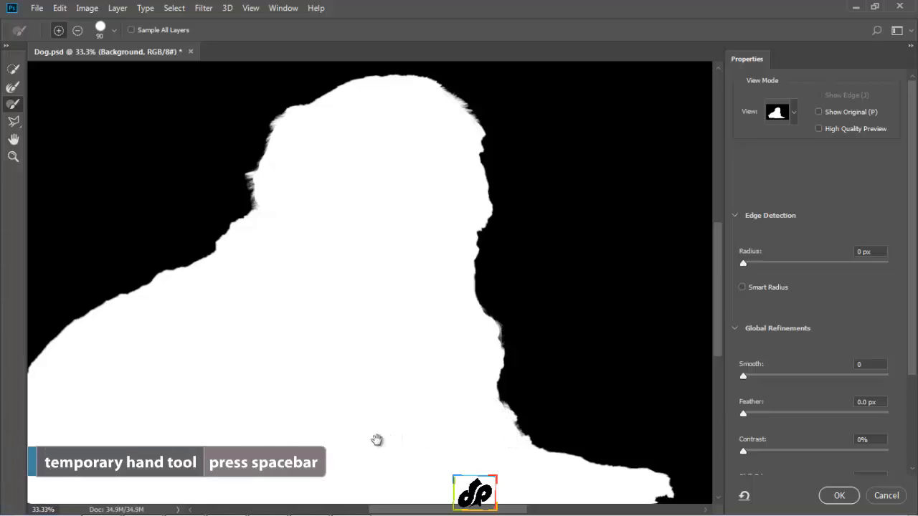
{"action": "left_click_drag", "start_coordinate": [377, 440], "coordinate": [475, 294]}
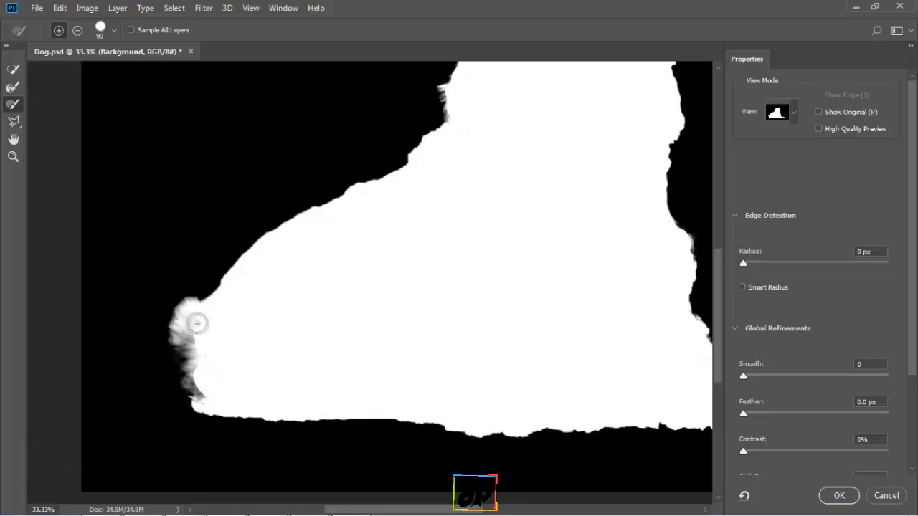
{"action": "mouse_move", "coordinate": [196, 324]}
{"action": "left_mouse_down"}
{"action": "mouse_move", "coordinate": [182, 321]}
{"action": "mouse_move", "coordinate": [199, 334]}
{"action": "mouse_move", "coordinate": [212, 369]}
{"action": "mouse_move", "coordinate": [206, 396]}
{"action": "left_mouse_up"}
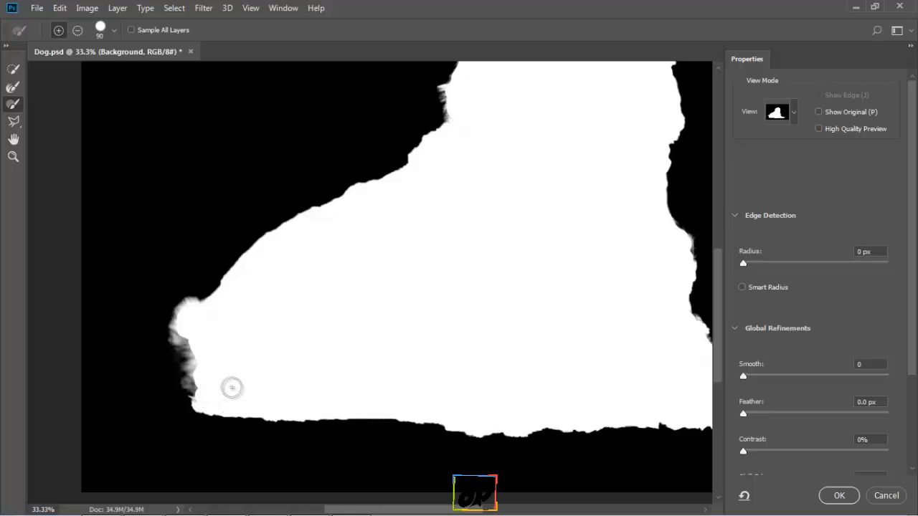
Switch the mask preview back to Onion Skin
{"action": "left_click_drag", "start_coordinate": [447, 250], "coordinate": [321, 340]}
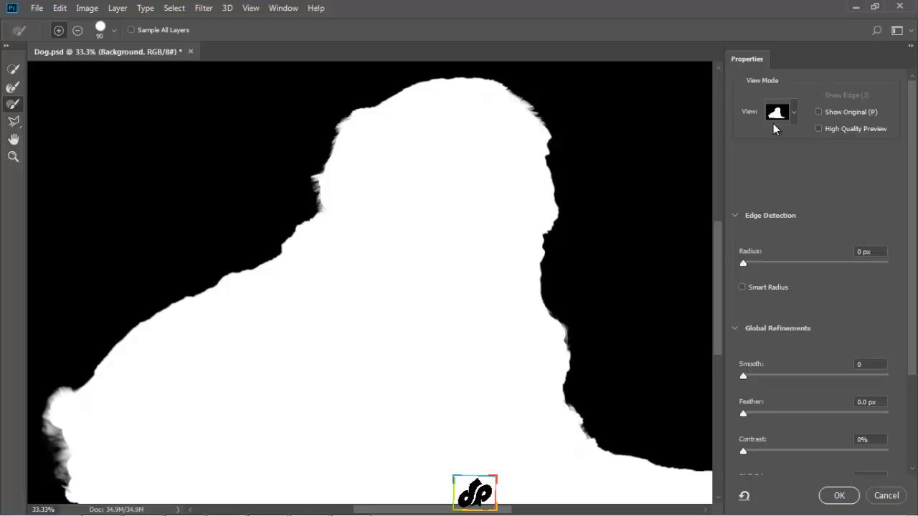
{"action": "left_click", "coordinate": [793, 115]}
{"action": "left_click", "coordinate": [760, 146]}
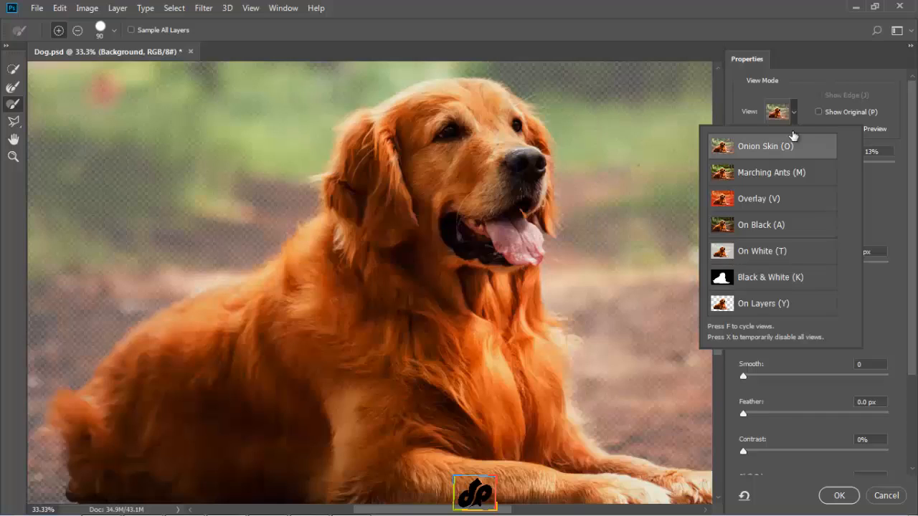
{"action": "left_click", "coordinate": [808, 111]}
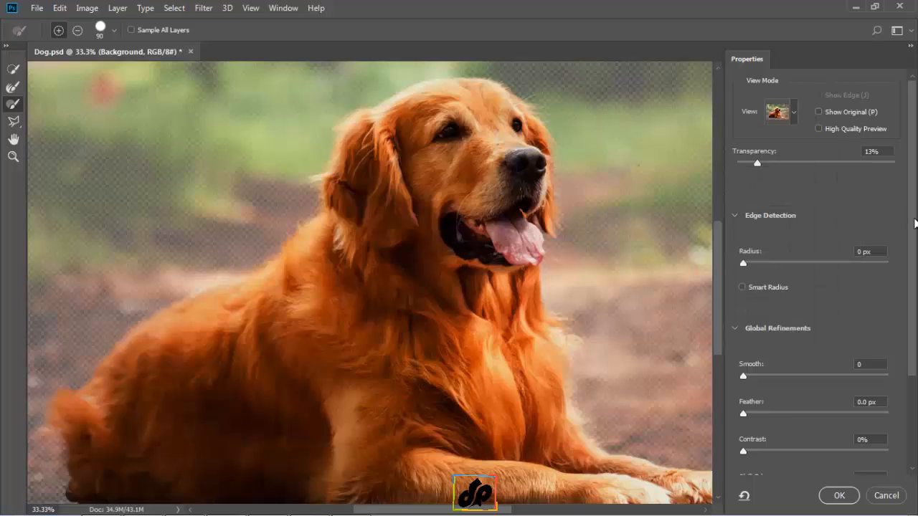
Invert the refined selection so the background is selected, and output the result as a Selection
{"action": "left_click_drag", "start_coordinate": [914, 222], "coordinate": [913, 346]}
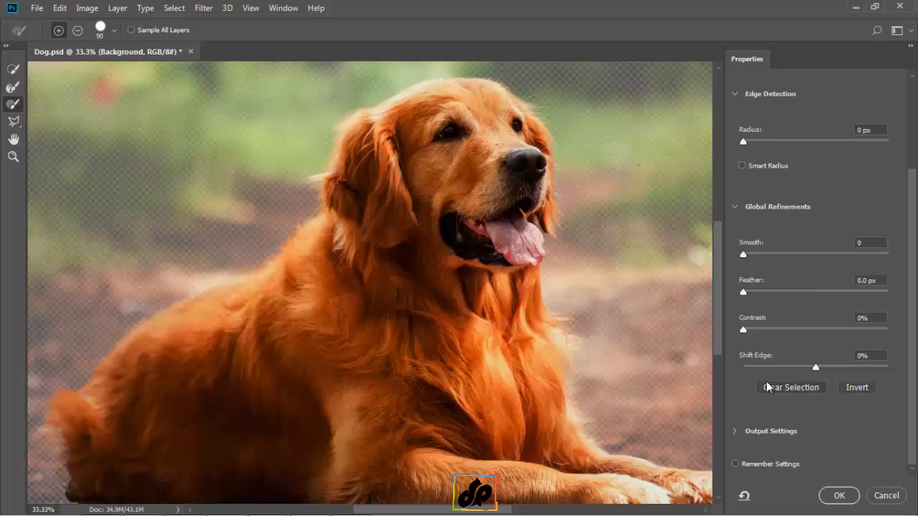
{"action": "left_click", "coordinate": [735, 431]}
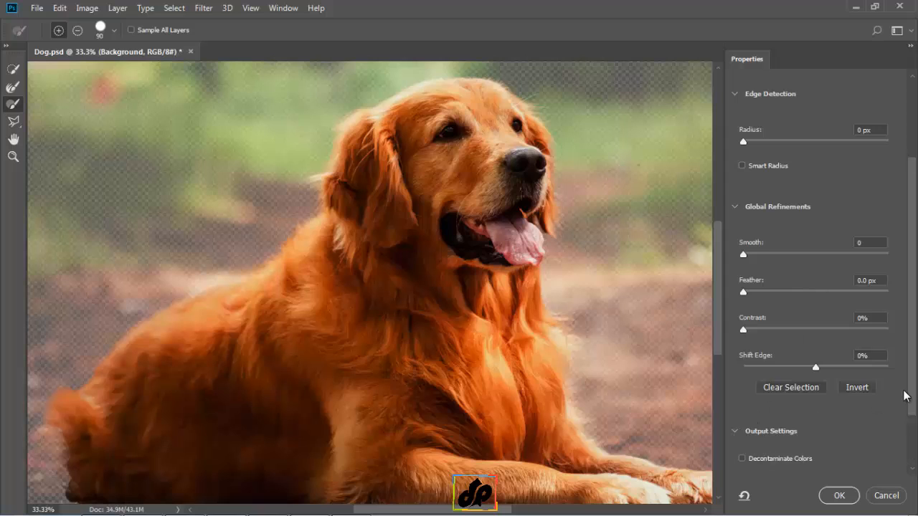
{"action": "scroll", "coordinate": [903, 396], "scroll_direction": "down", "scroll_amount": 3}
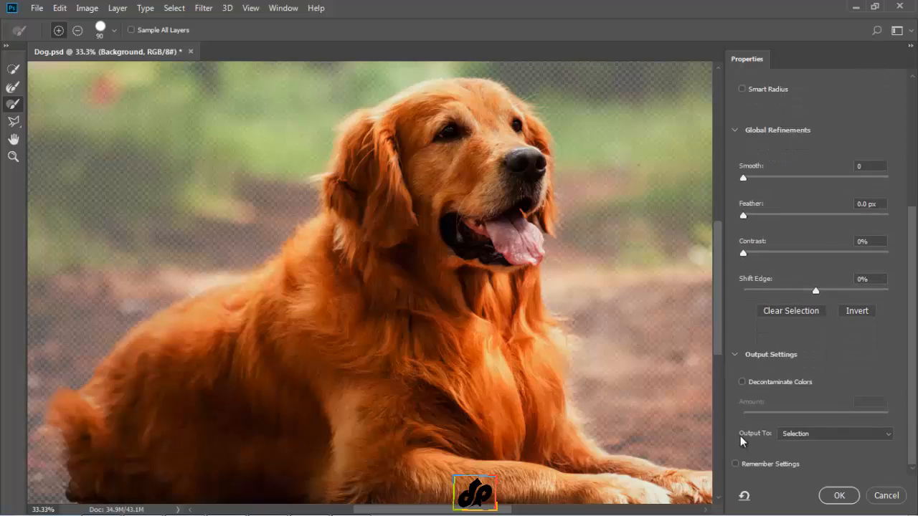
{"action": "left_click", "coordinate": [850, 437]}
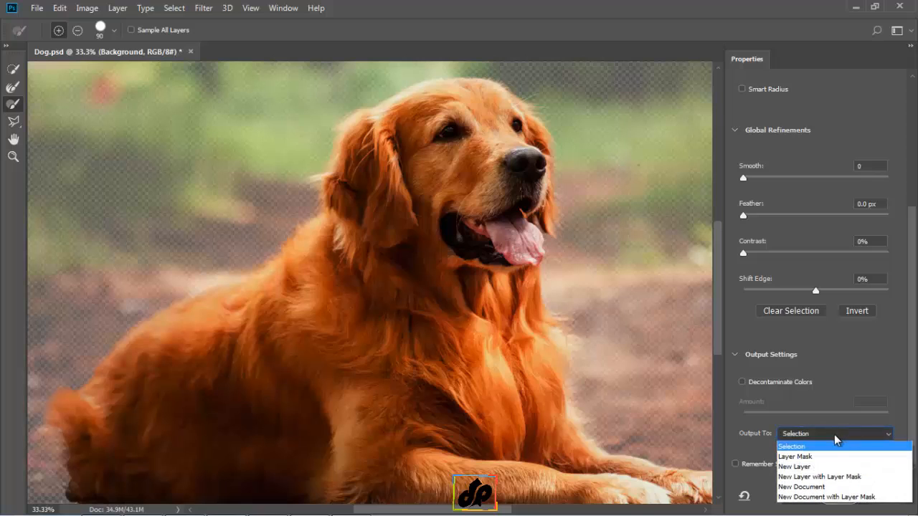
{"action": "left_click", "coordinate": [787, 449]}
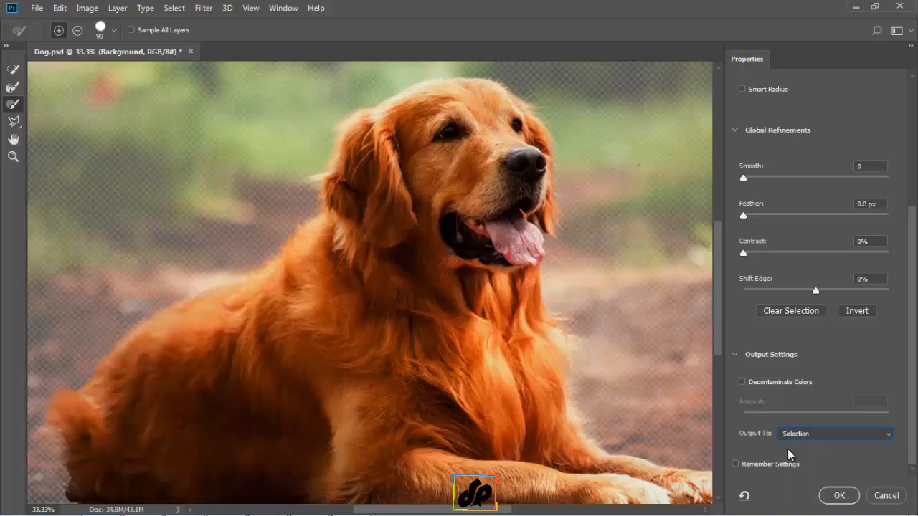
{"action": "left_click", "coordinate": [853, 310]}
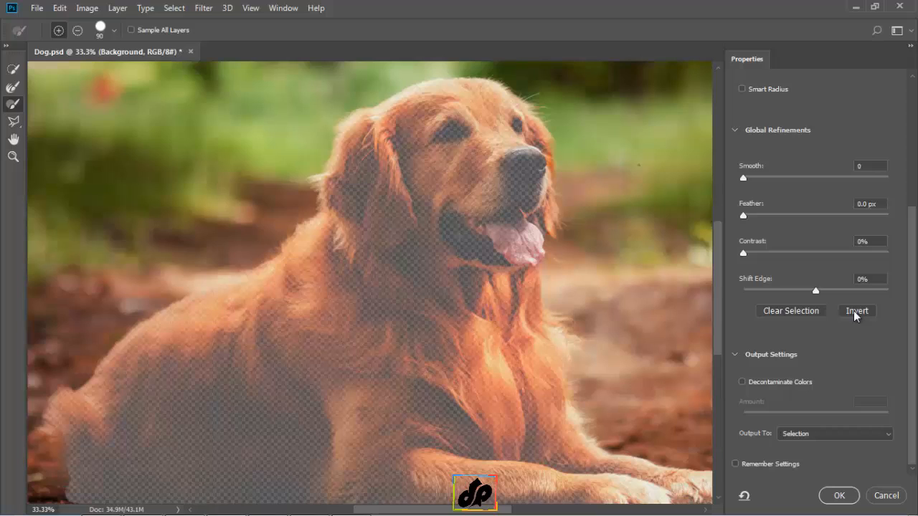
{"action": "left_click", "coordinate": [835, 495]}
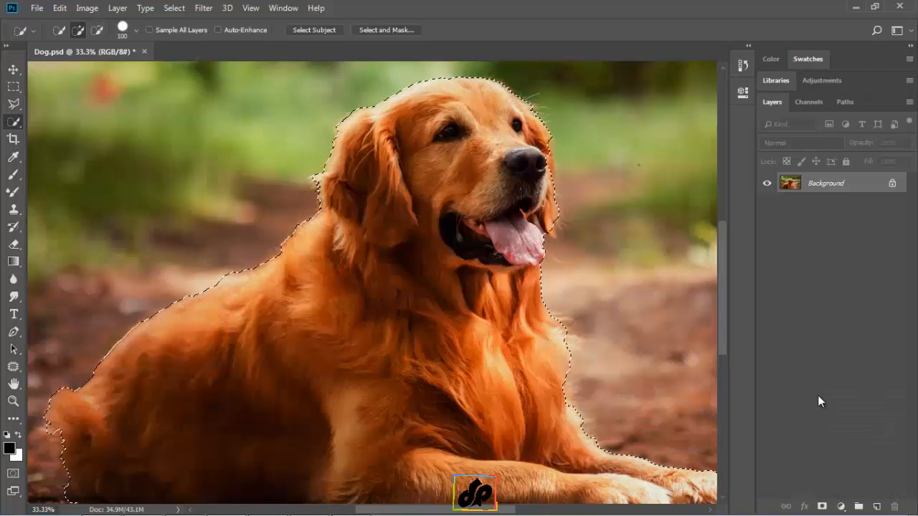
Add a Hue/Saturation adjustment layer named "desaturate background" from the active background selection, with Normal mode and 100% opacity
{"action": "key", "text": "ctrl+minus"}
{"action": "key", "text": "ctrl+minus"}
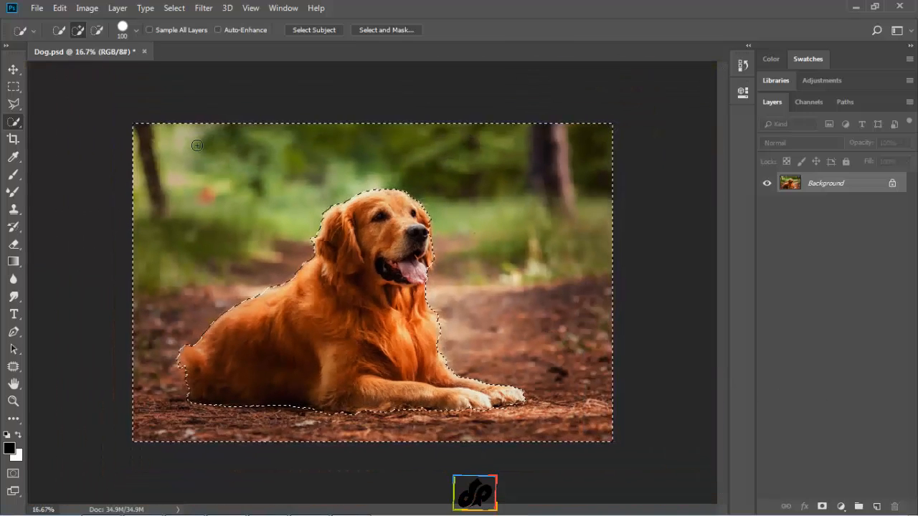
{"action": "left_click", "coordinate": [116, 9]}
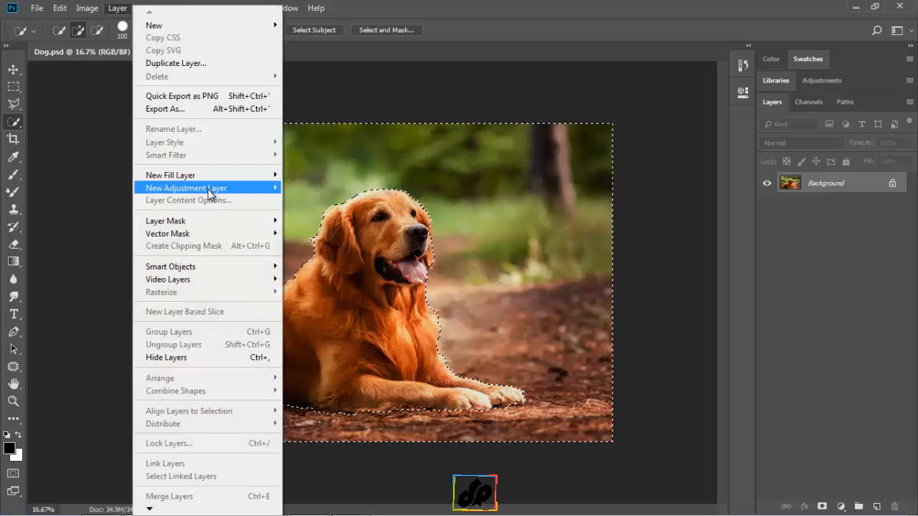
{"action": "mouse_move", "coordinate": [207, 189]}
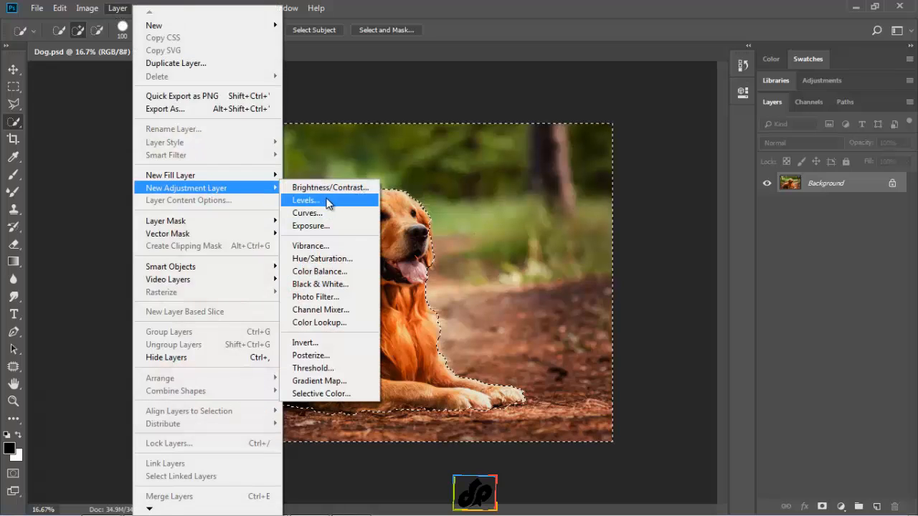
{"action": "left_click", "coordinate": [321, 259]}
{"action": "left_click", "coordinate": [446, 170]}
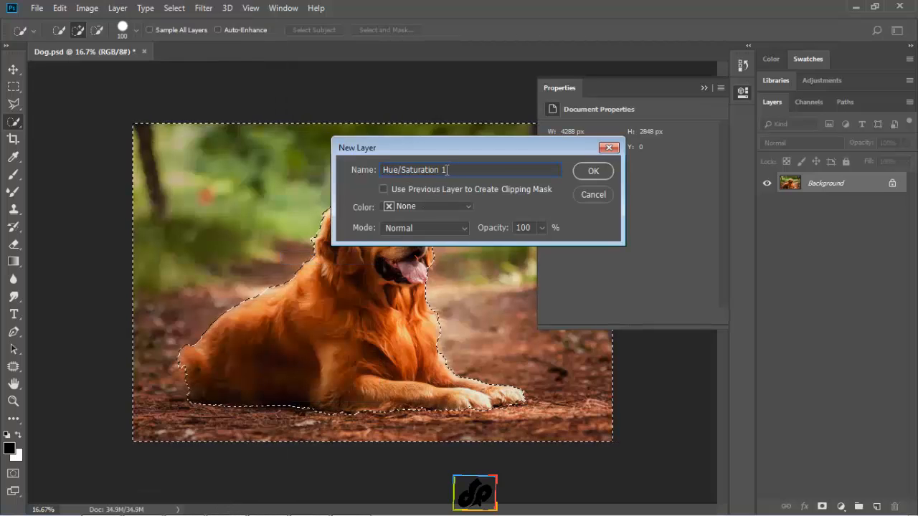
{"action": "left_click_drag", "start_coordinate": [445, 169], "coordinate": [381, 169]}
{"action": "type", "text": "d"}
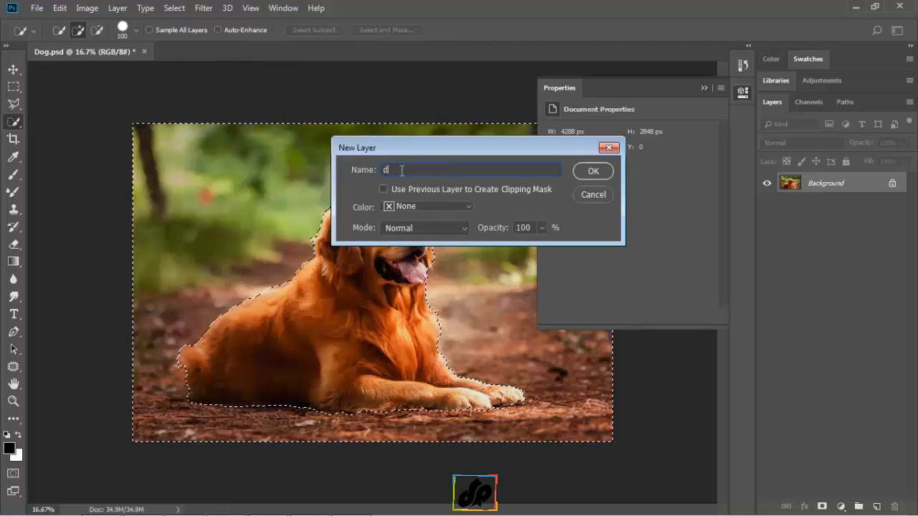
{"action": "type", "text": "esaturate ba"}
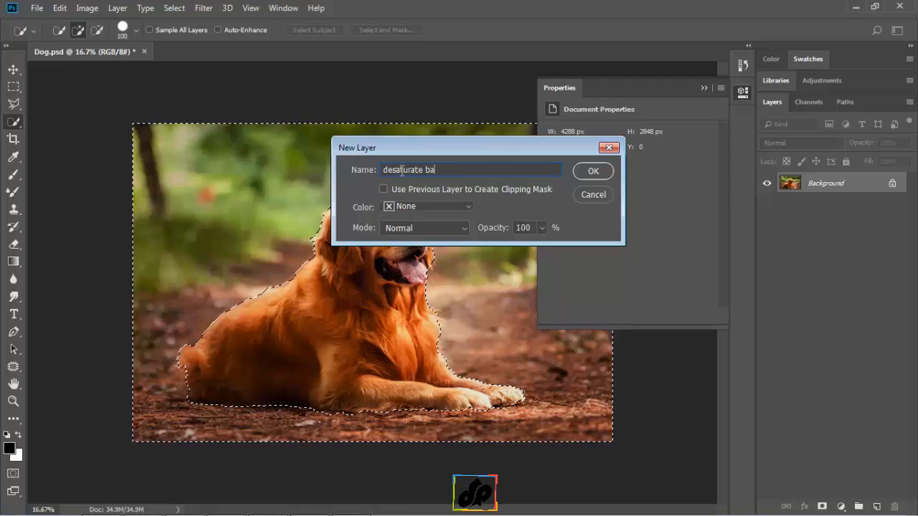
{"action": "type", "text": "ckgroun"}
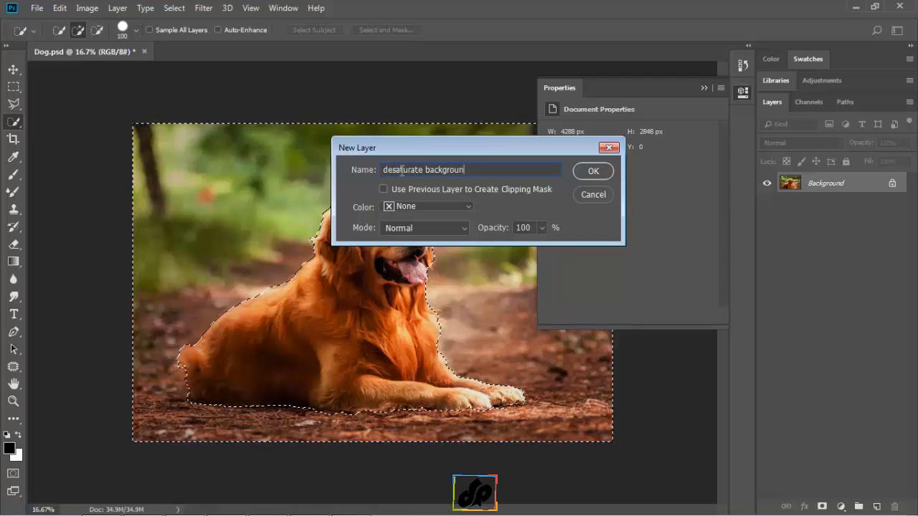
{"action": "type", "text": "d"}
{"action": "left_click", "coordinate": [583, 172]}
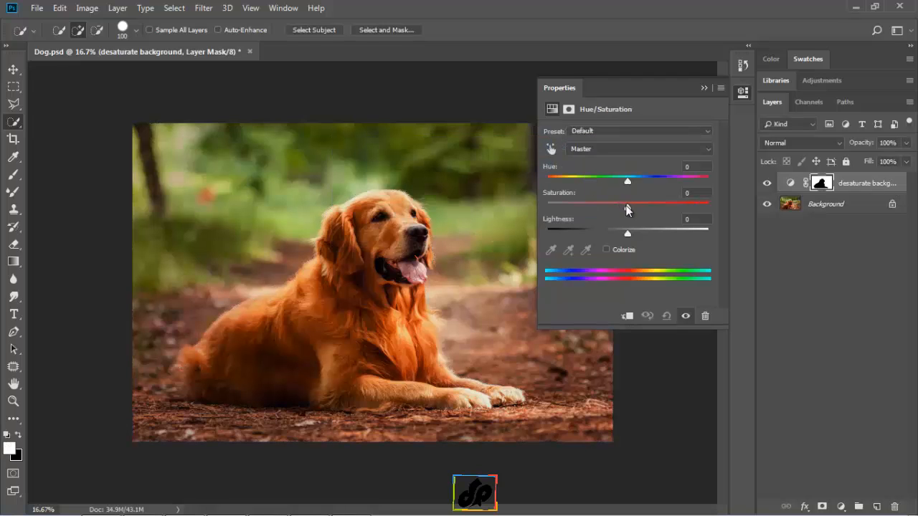
Lower the adjustment layer's Saturation to -92 and close its settings
{"action": "left_click_drag", "start_coordinate": [628, 209], "coordinate": [552, 207]}
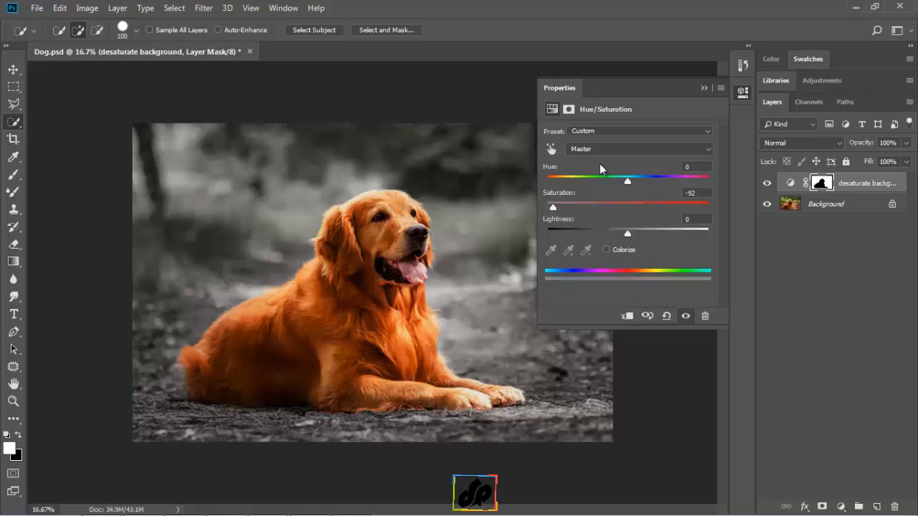
{"action": "left_click", "coordinate": [704, 88]}
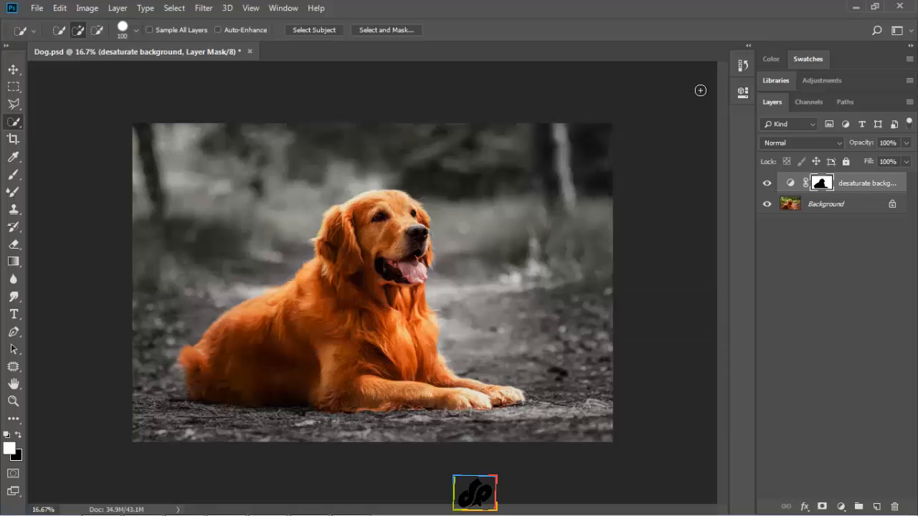